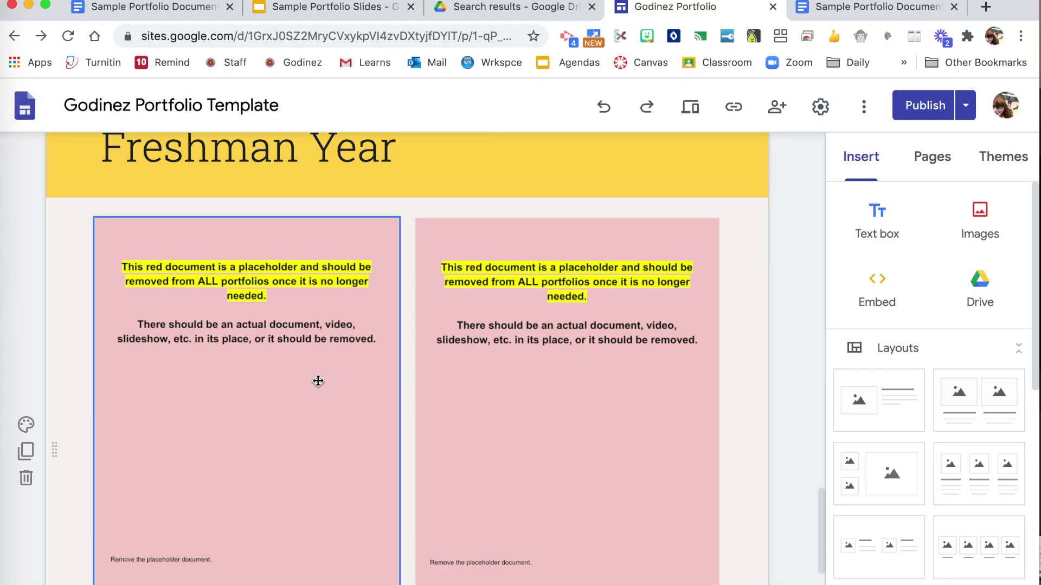
# - Delete the left red placeholder embed under Freshman Year
pyautogui.click(164, 375)
pyautogui.press('Delete')
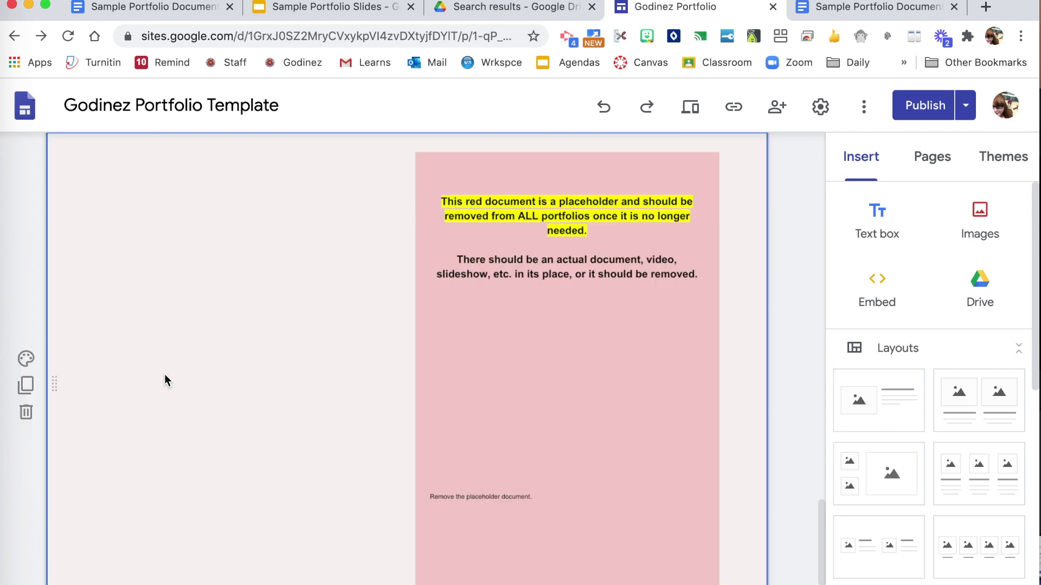
# - Search Drive for 'sample portfolio document' and choose the first result to insert
pyautogui.click(968, 285)
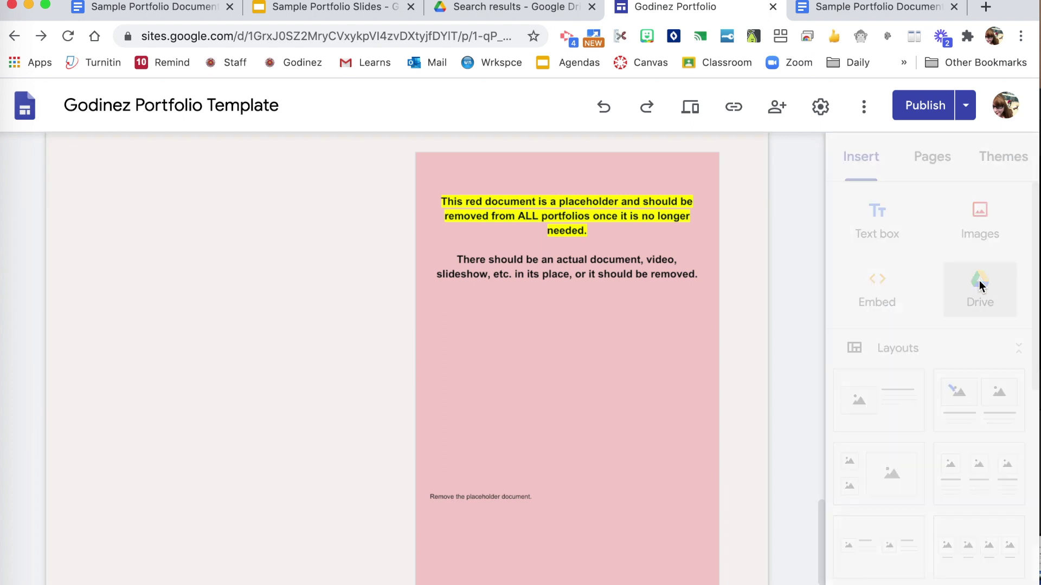
pyautogui.click(972, 158)
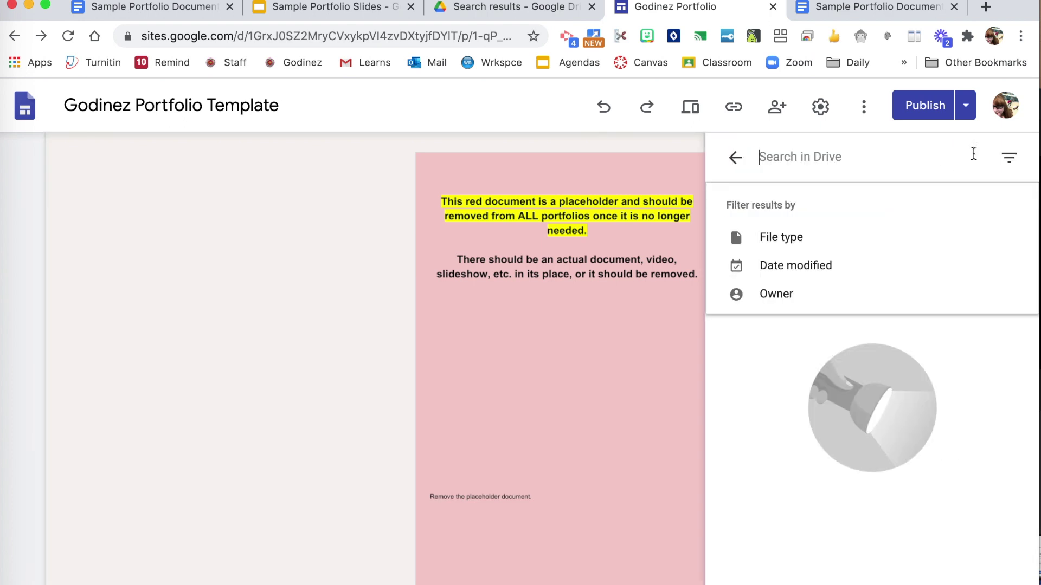
pyautogui.write('sample portfolio document')
pyautogui.press('Return')
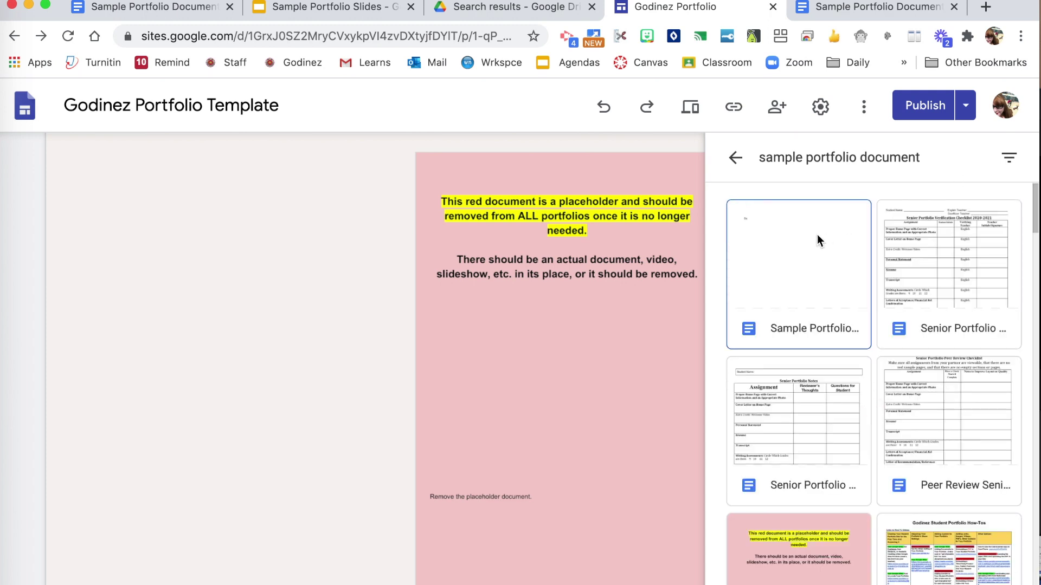
pyautogui.click(811, 236)
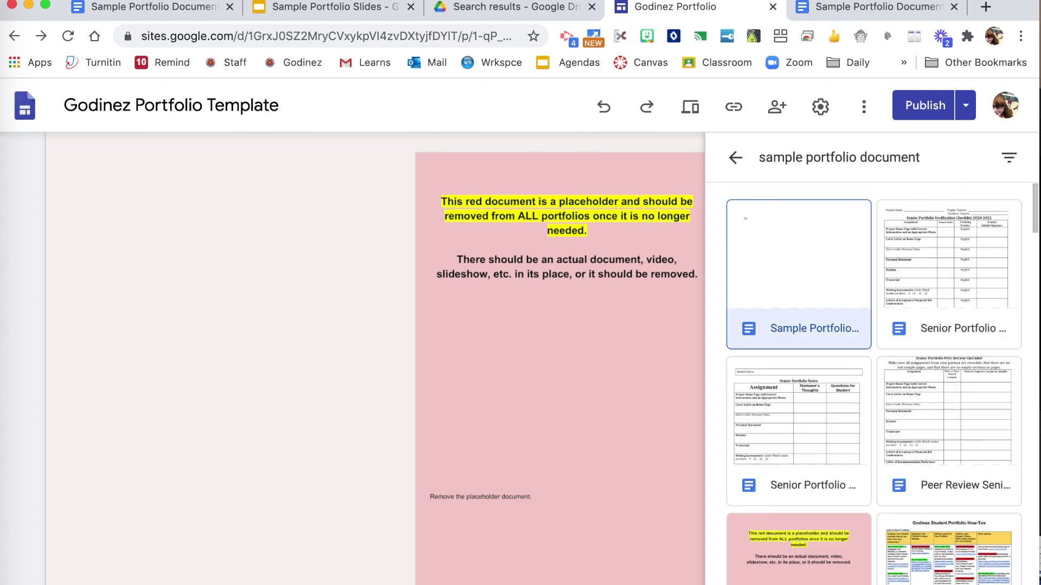
# - Embed the document, place it beside the red placeholder and stretch it to the placeholder's height
pyautogui.click(988, 575)
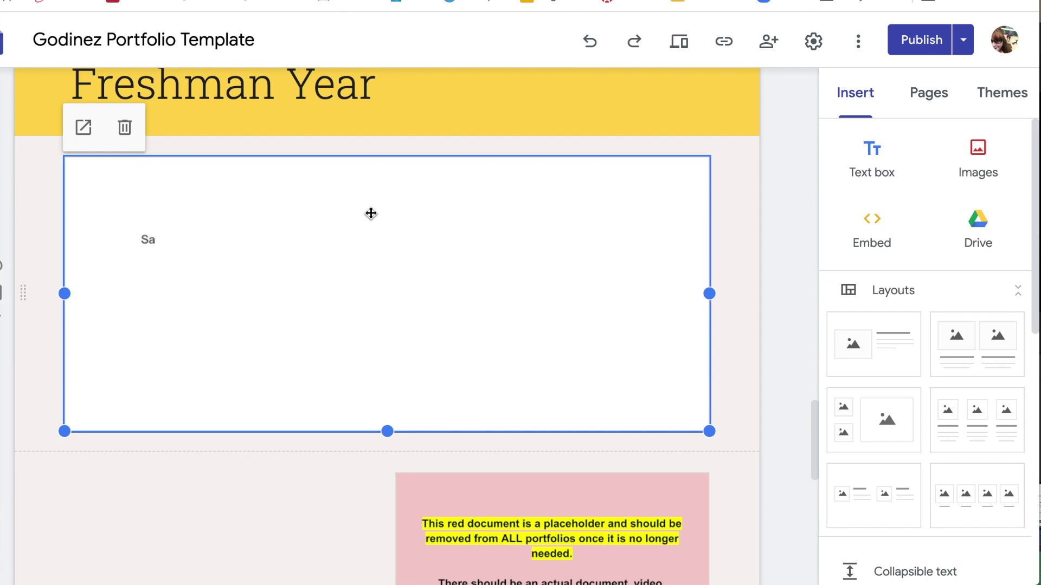
pyautogui.moveTo(367, 158); pyautogui.dragTo(49, 459)
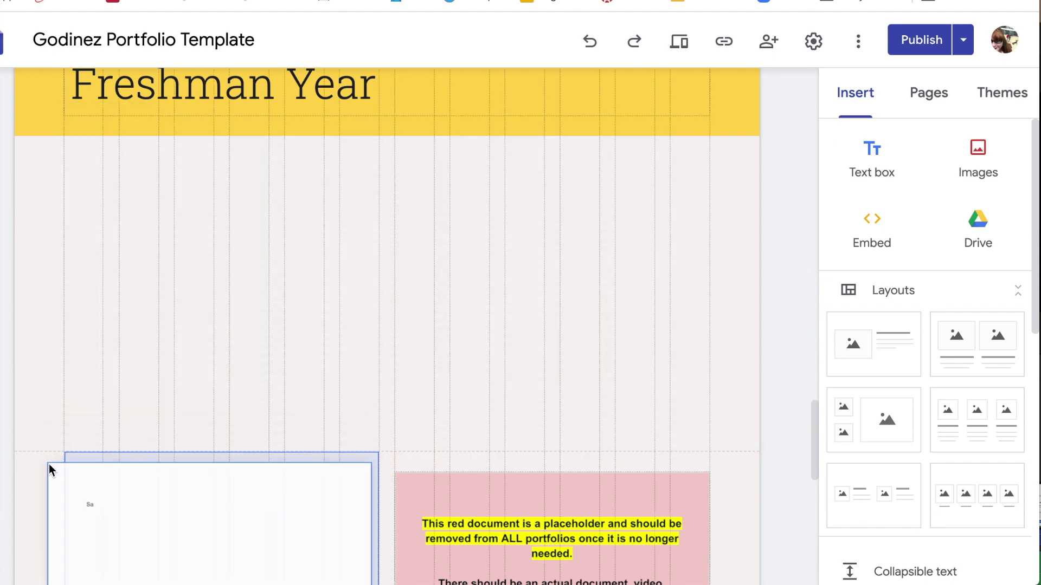
pyautogui.moveTo(50, 463); pyautogui.dragTo(49, 476)
pyautogui.scroll(-2, 48, 471)
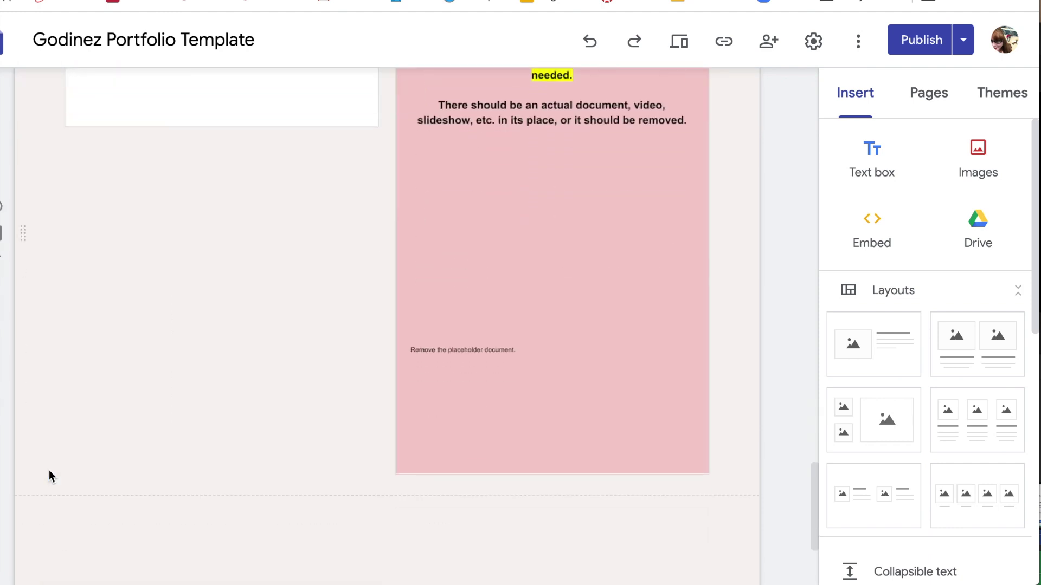
pyautogui.click(188, 114)
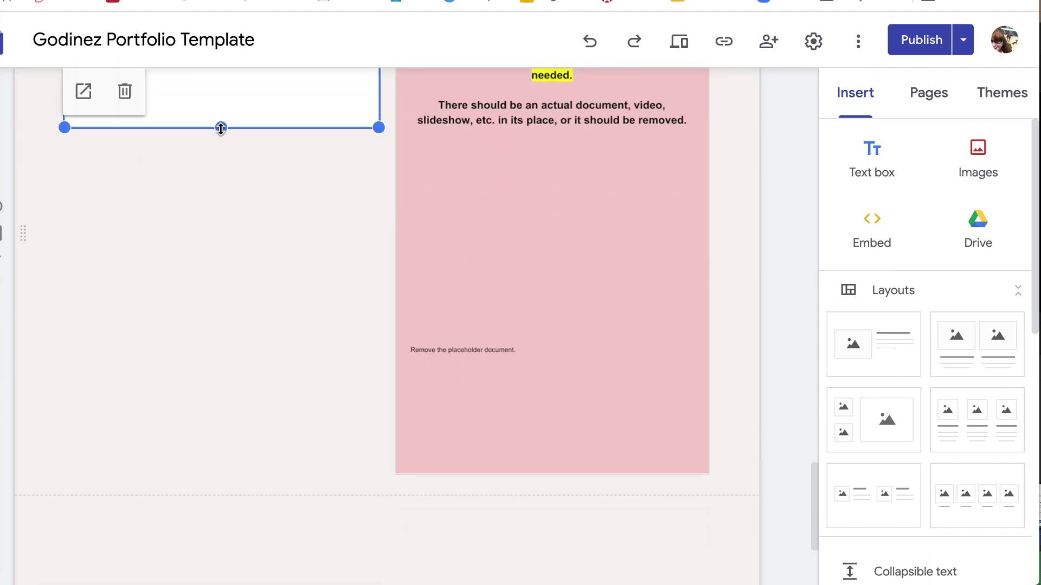
pyautogui.moveTo(221, 128); pyautogui.dragTo(221, 473)
pyautogui.scroll(3, 252, 381)
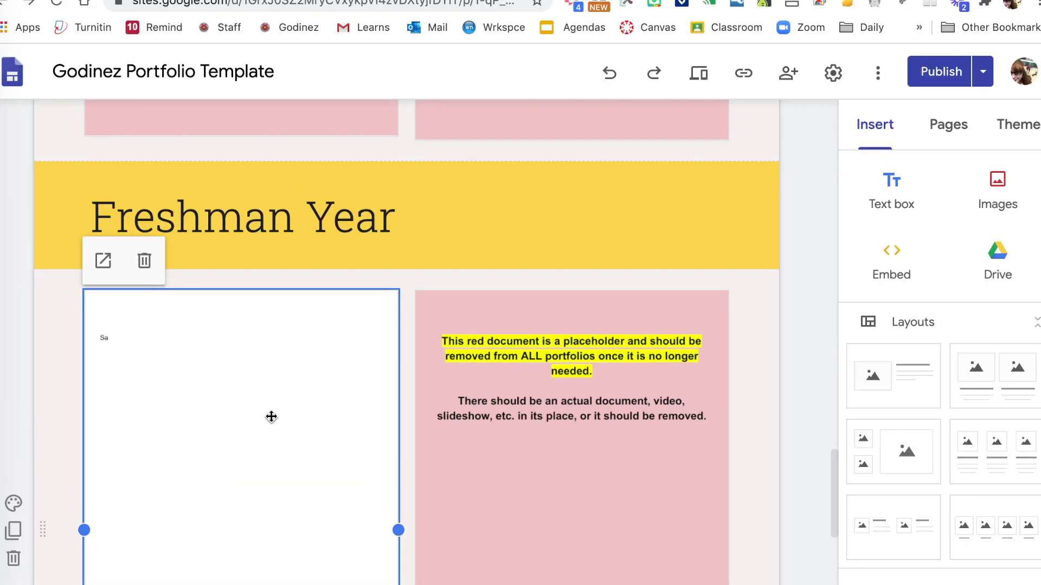
# - Open the Sample Portfolio Document, let the SAUSD group open its link and copy the link
pyautogui.click(103, 262)
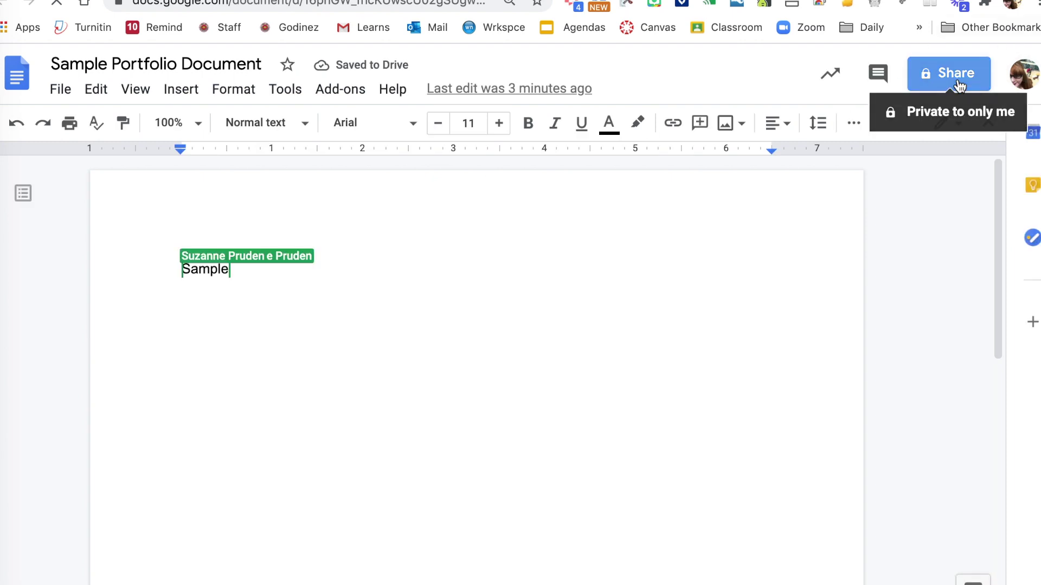
pyautogui.click(960, 85)
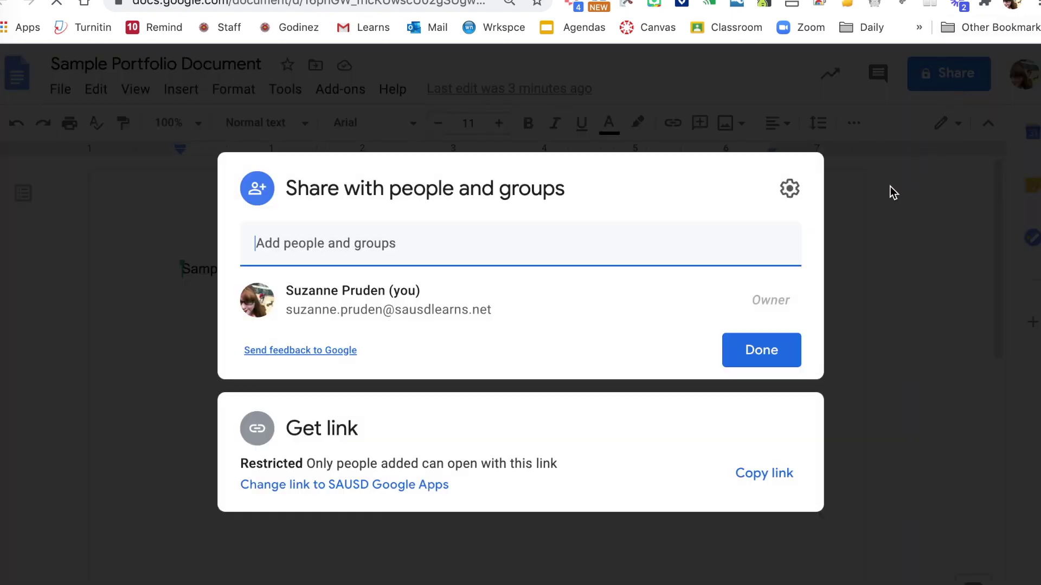
pyautogui.click(368, 492)
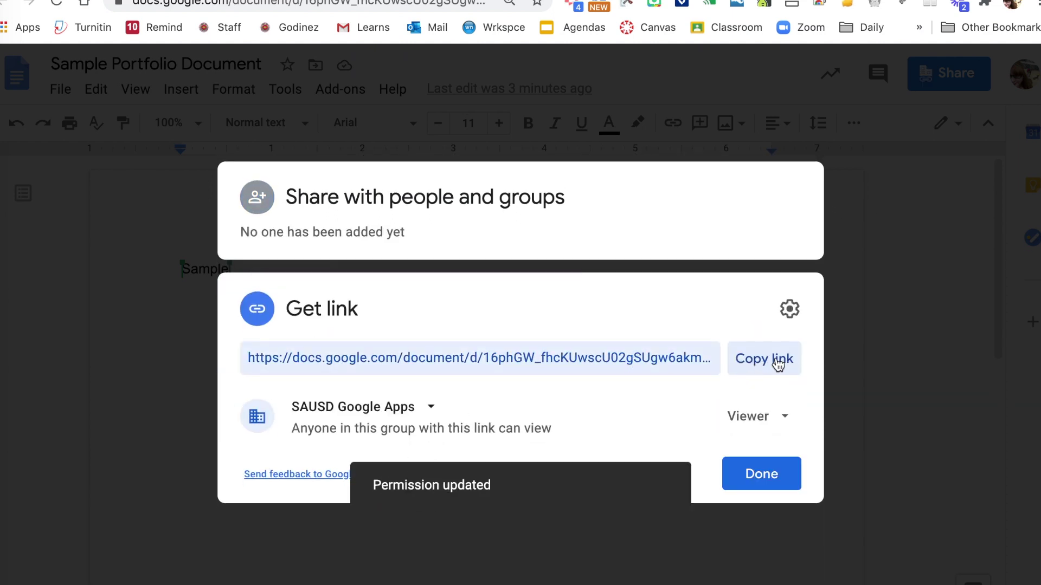
pyautogui.click(777, 362)
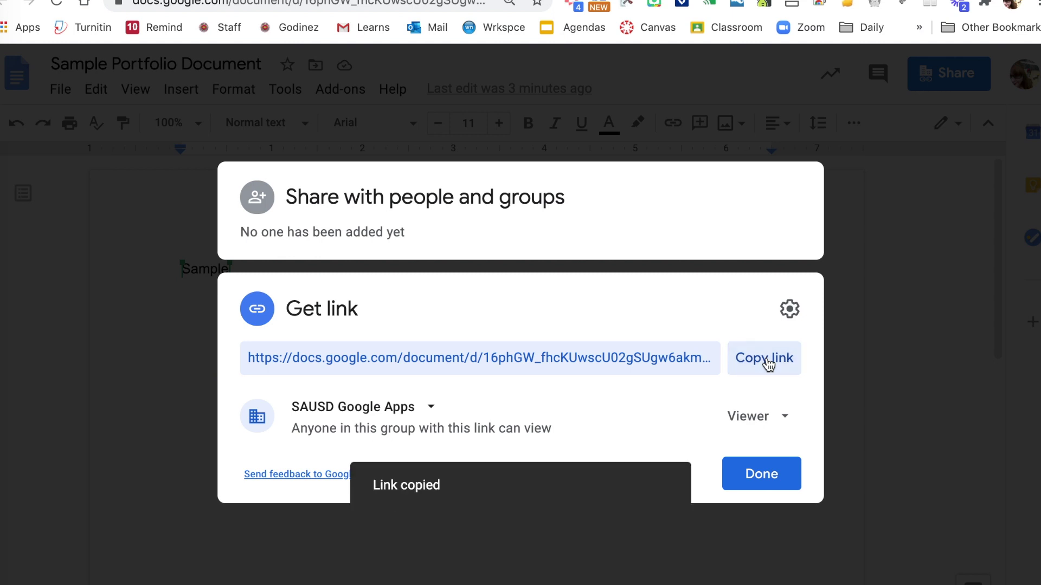
pyautogui.click(771, 482)
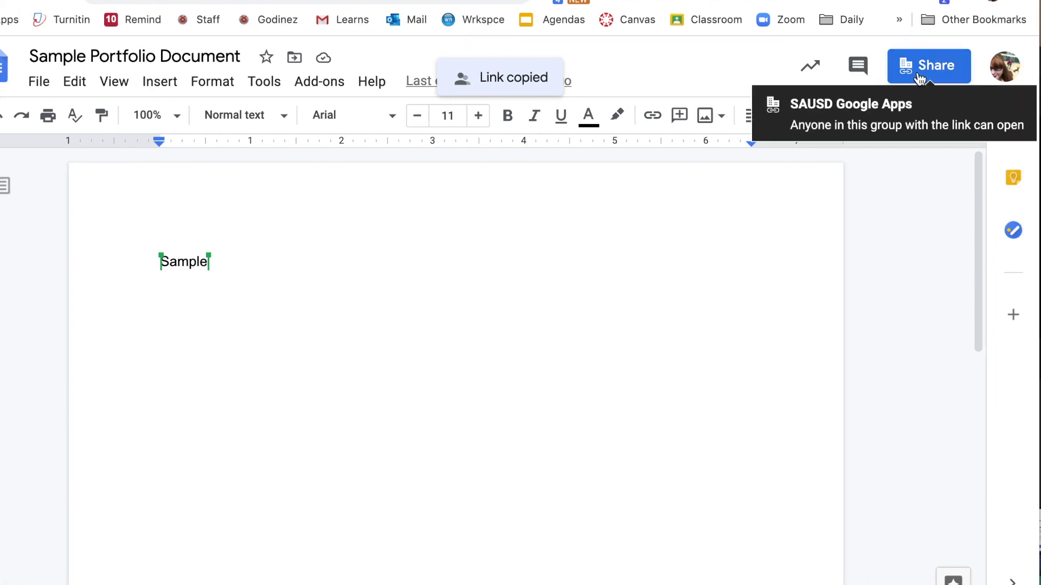
# - Change the document's link access to anyone with the link as viewer
pyautogui.click(927, 66)
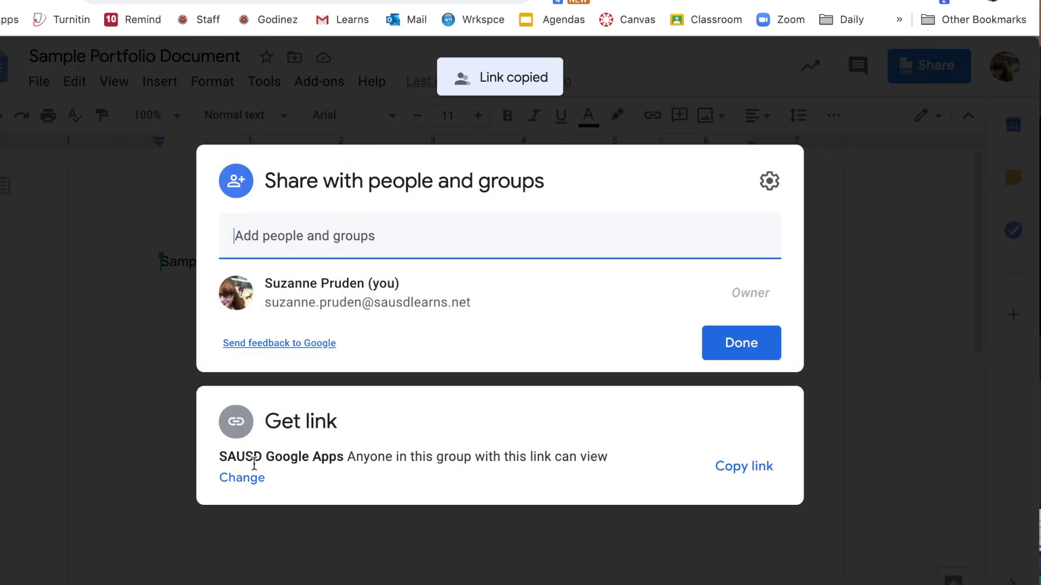
pyautogui.click(242, 480)
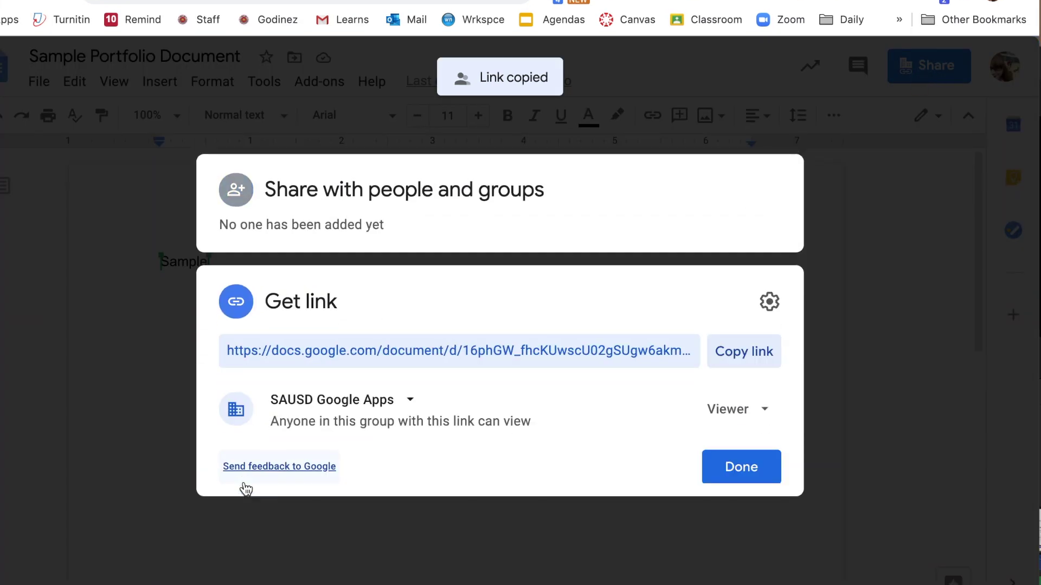
pyautogui.click(408, 403)
pyautogui.click(413, 358)
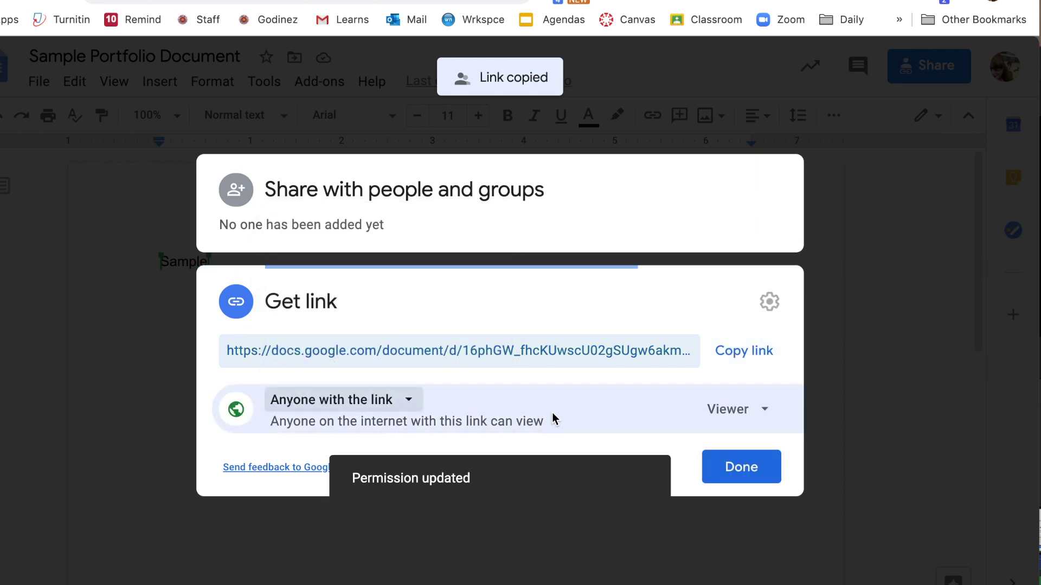
pyautogui.click(761, 478)
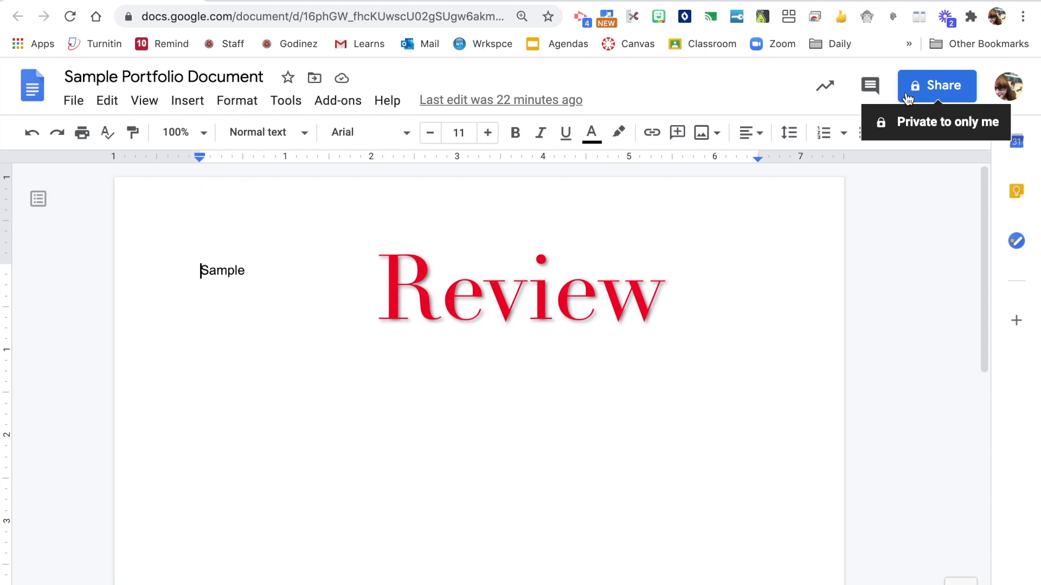
# - Set the document's link to open for the SAUSD Google Apps group
pyautogui.click(906, 91)
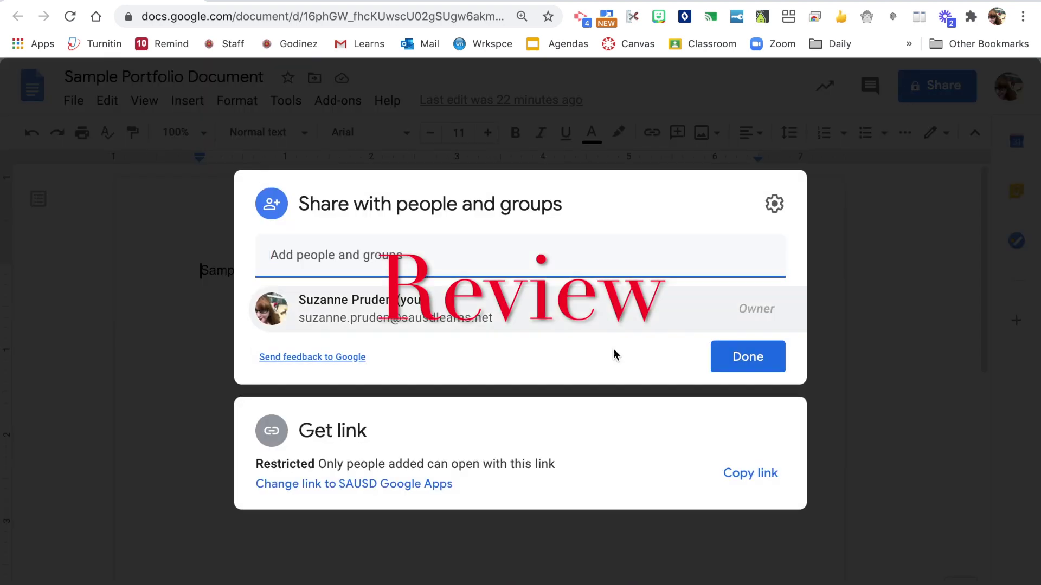
pyautogui.click(417, 487)
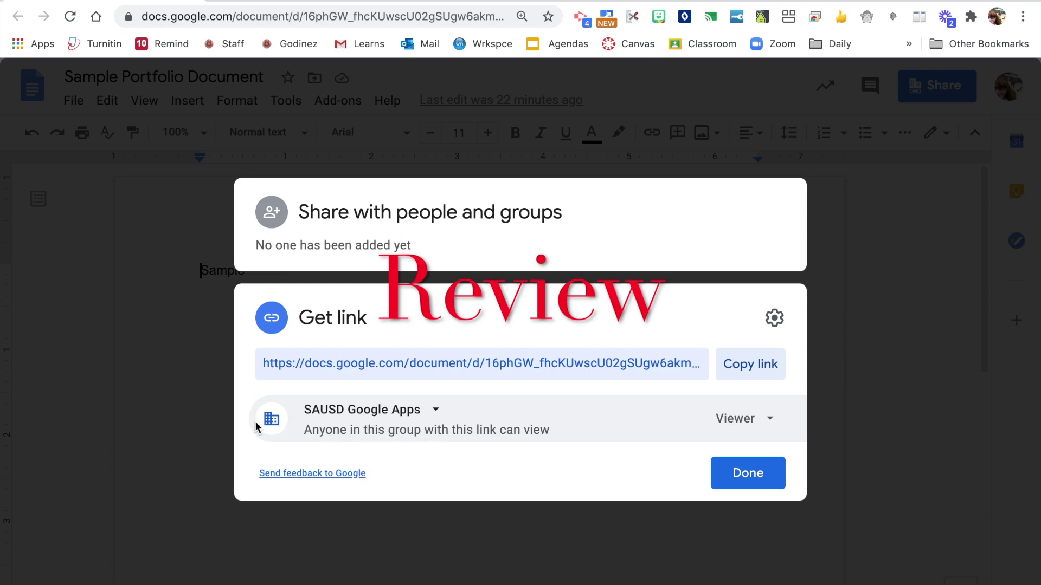
pyautogui.click(746, 473)
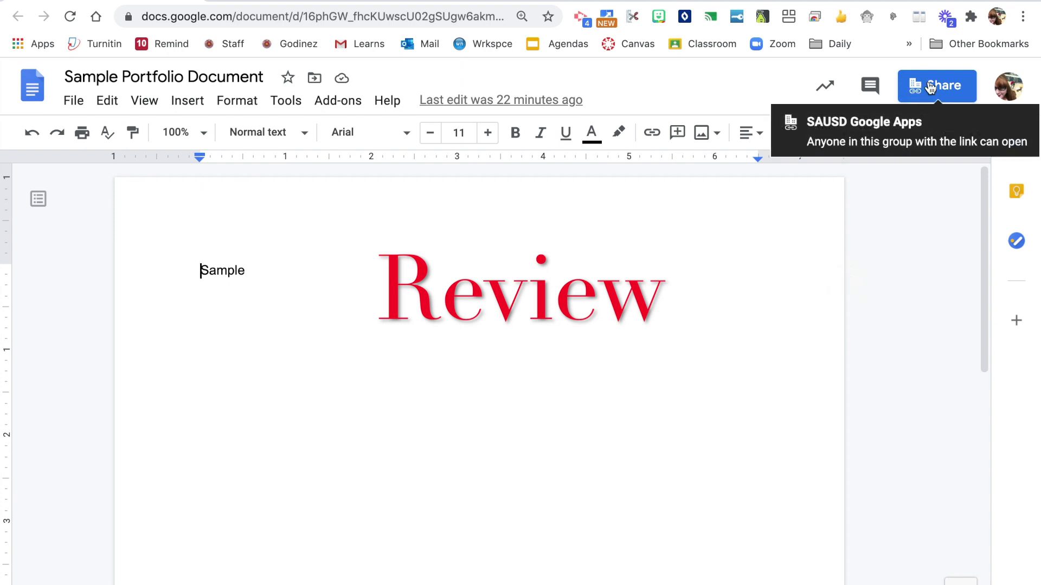
# - Change the link access to anyone with the link as viewer and confirm
pyautogui.click(931, 87)
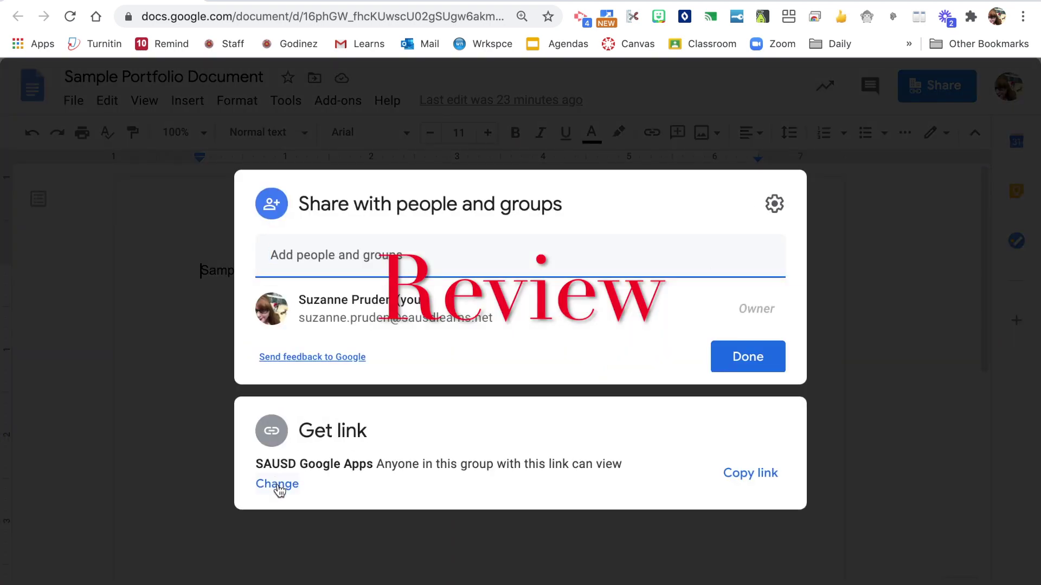
pyautogui.click(278, 486)
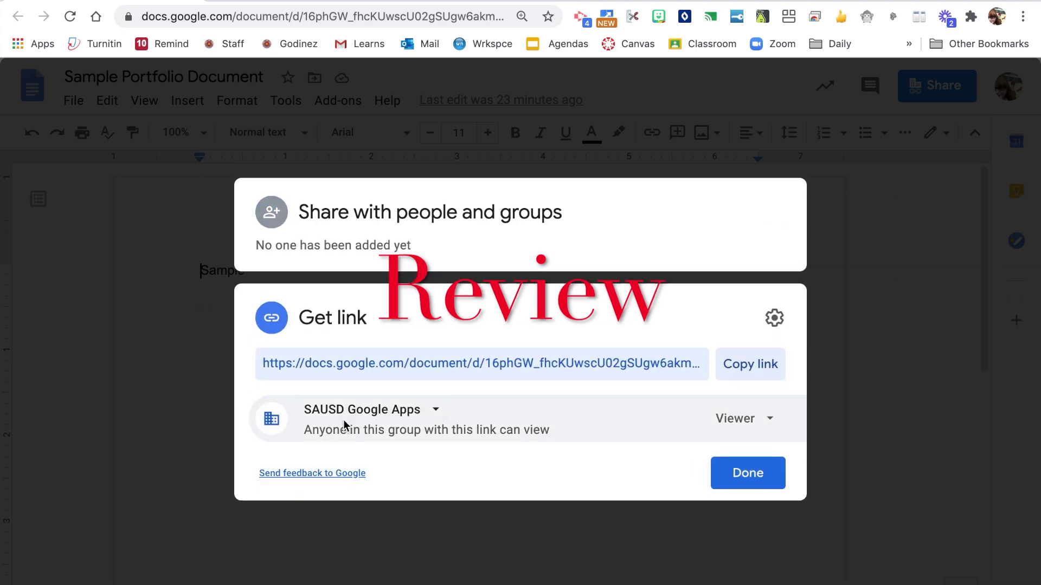
pyautogui.click(373, 418)
pyautogui.click(378, 385)
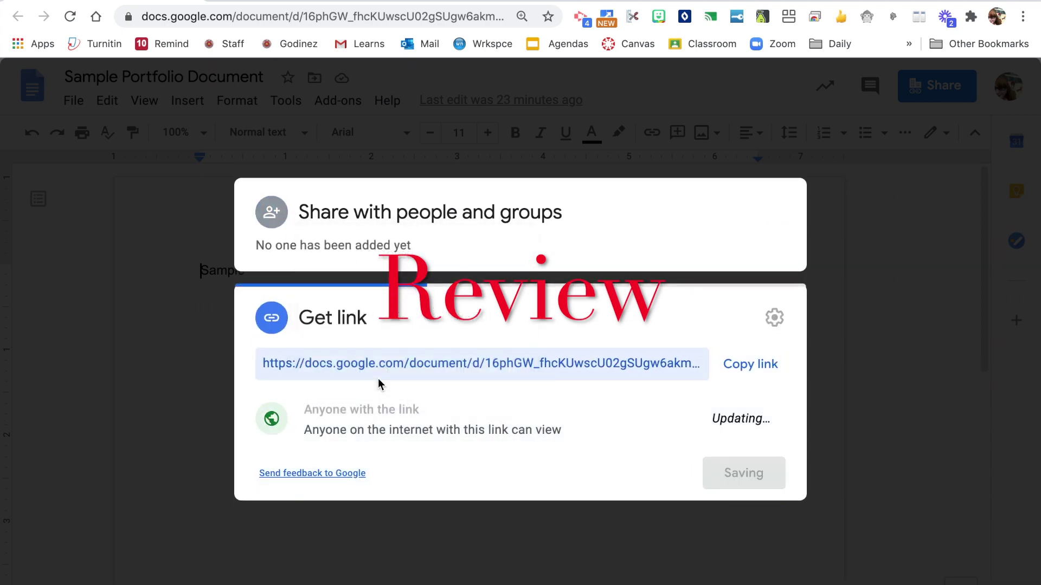
pyautogui.click(758, 478)
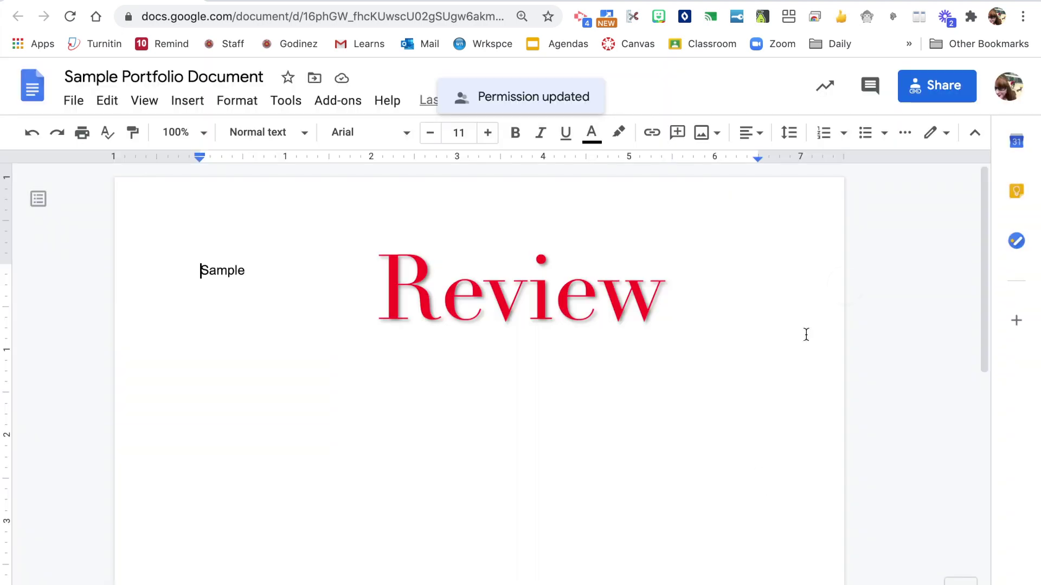
# - Reopen sharing to check the document's link access settings
pyautogui.click(931, 89)
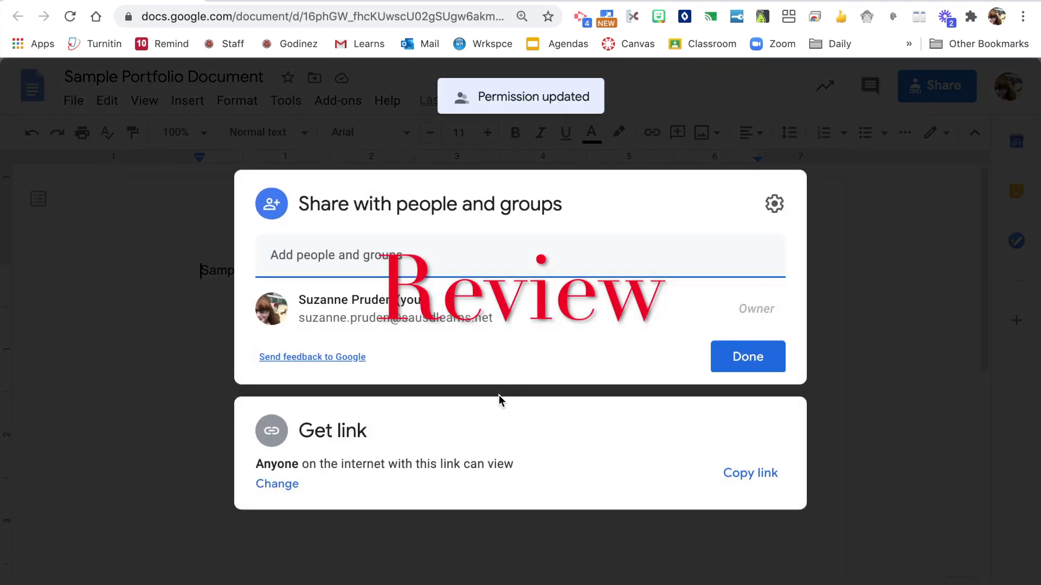
pyautogui.click(277, 485)
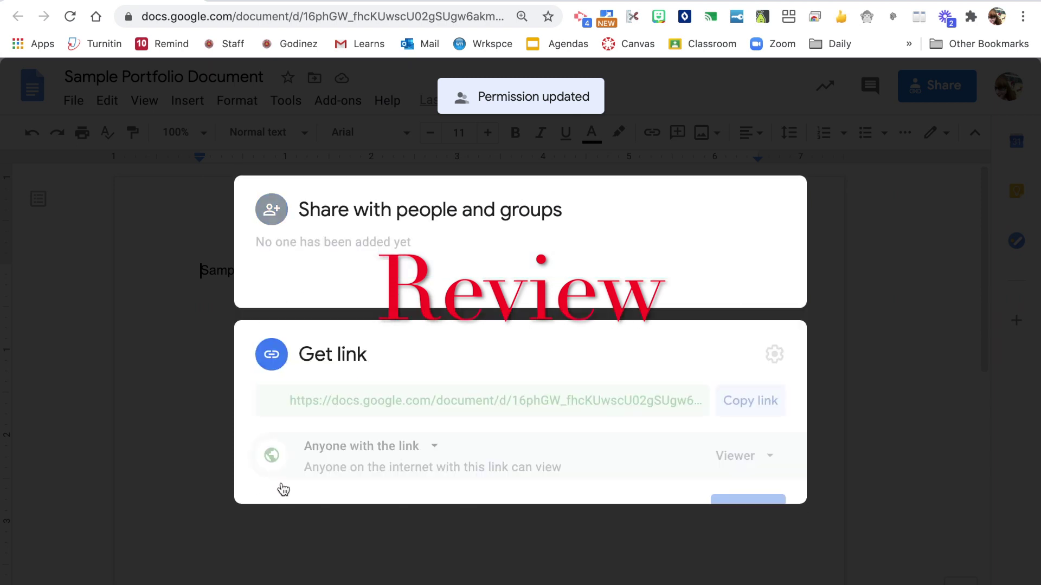
pyautogui.click(346, 417)
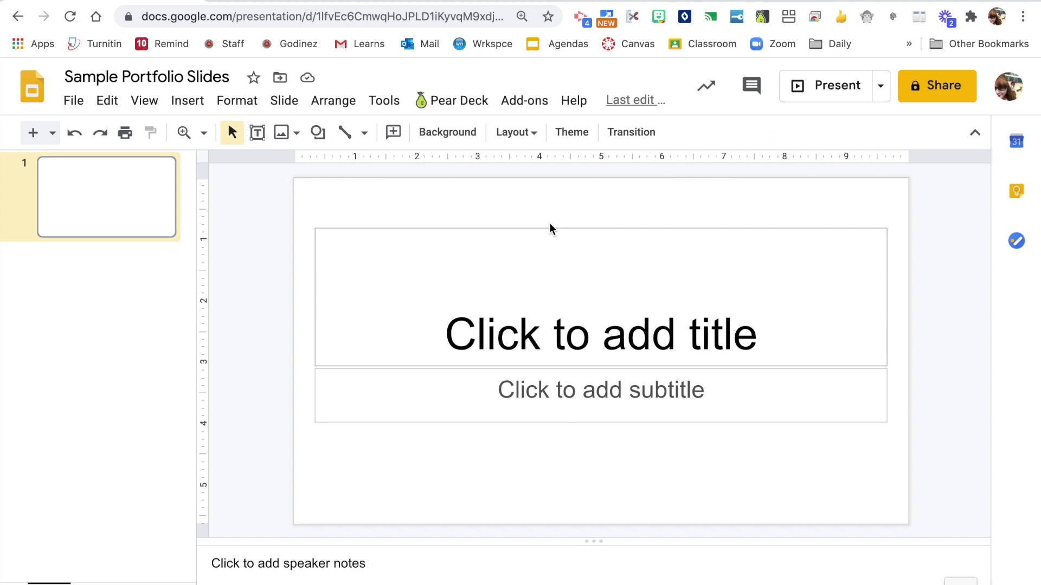
# - Let the SAUSD Google Apps group open the Sample Portfolio Slides link
pyautogui.click(925, 95)
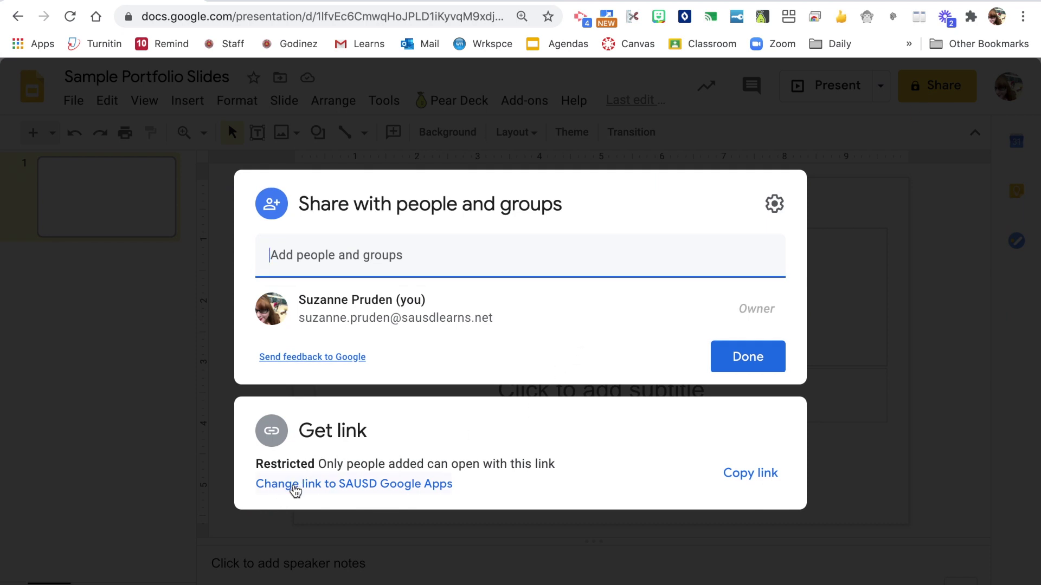
pyautogui.click(292, 488)
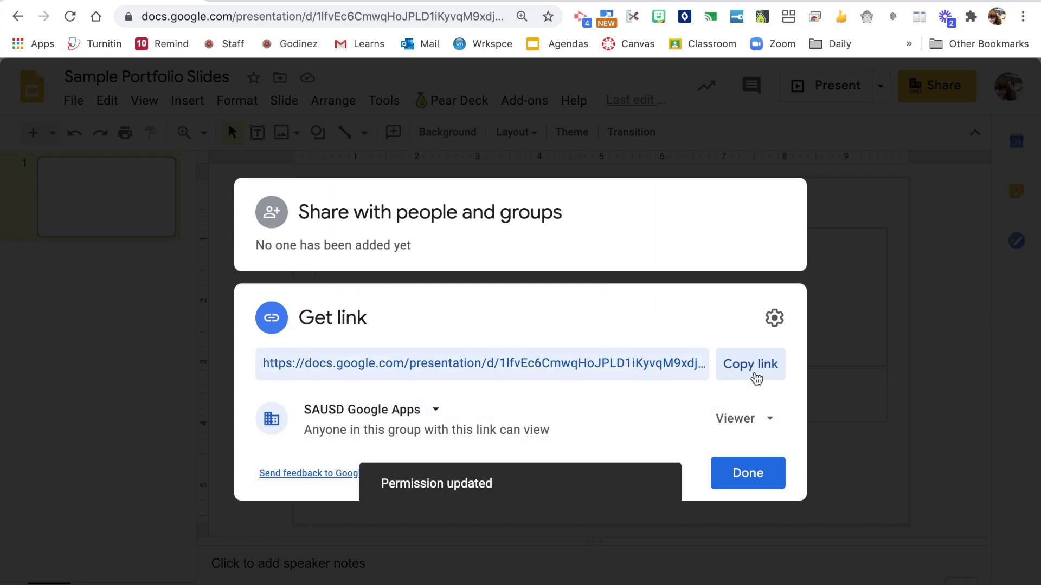
pyautogui.click(746, 480)
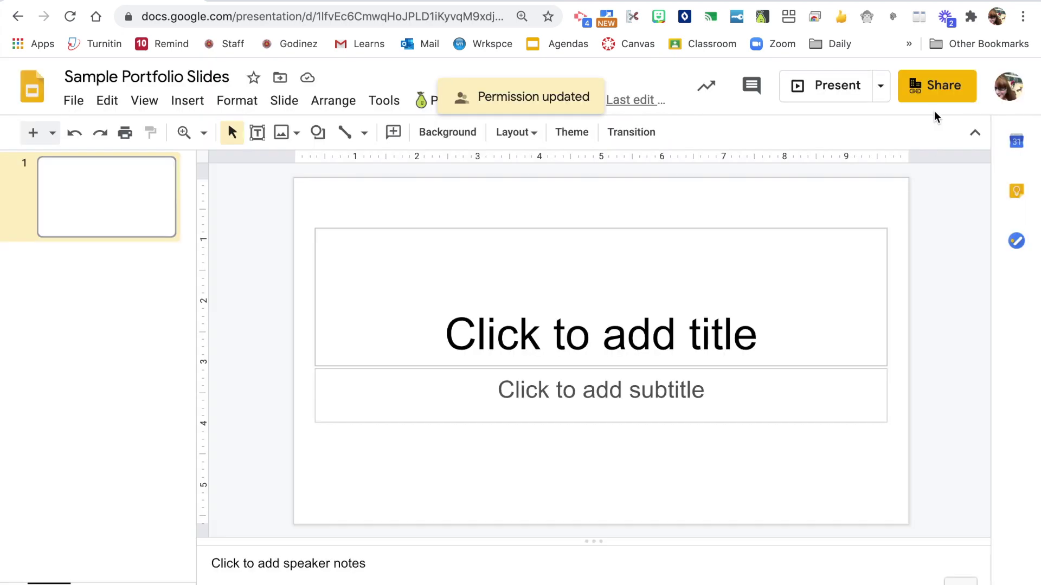
# - Change the slides' link access to anyone on the internet with the link as viewer
pyautogui.click(924, 94)
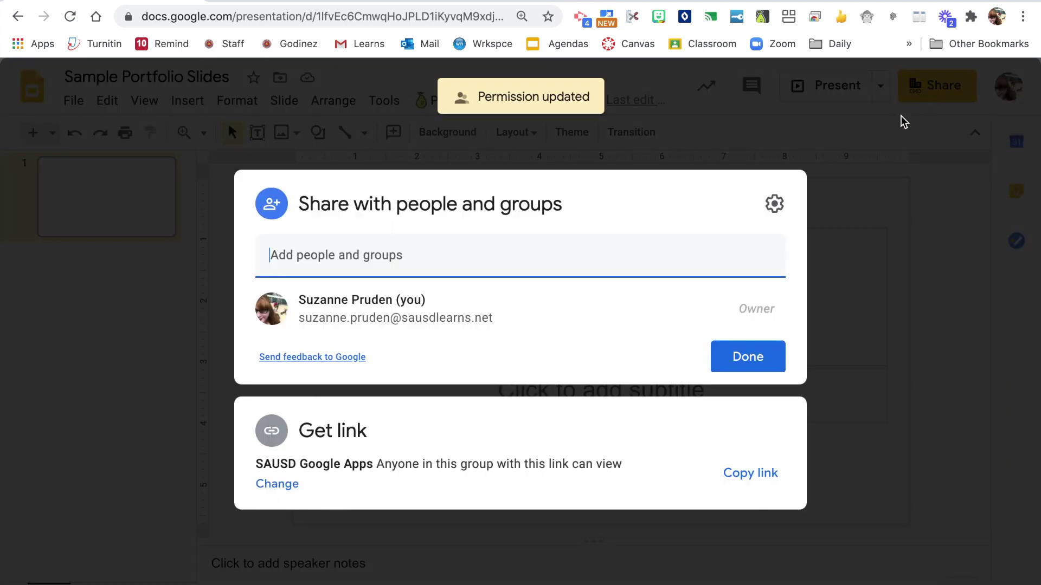
pyautogui.click(275, 485)
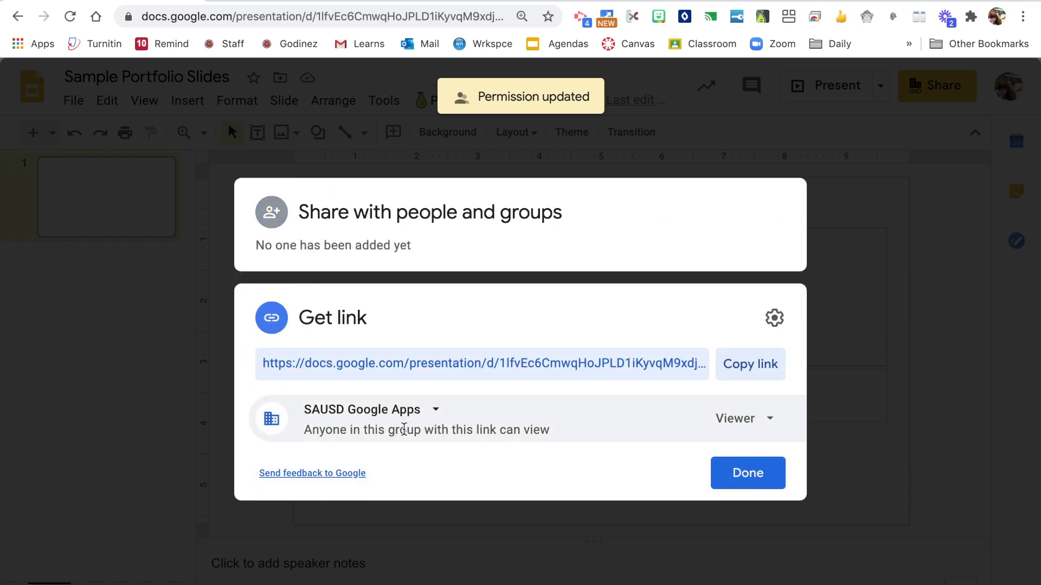
pyautogui.click(430, 415)
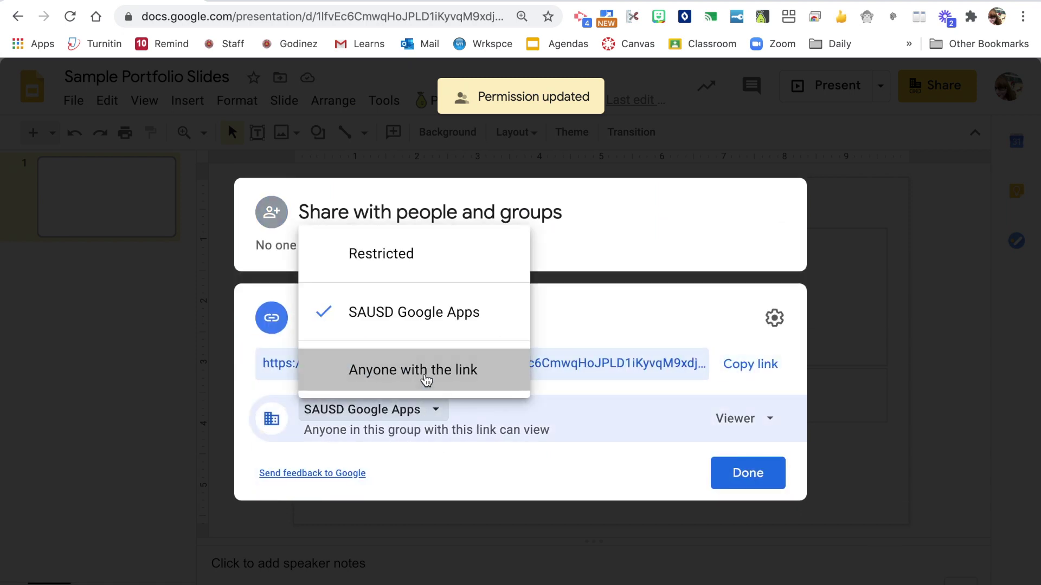
pyautogui.click(424, 380)
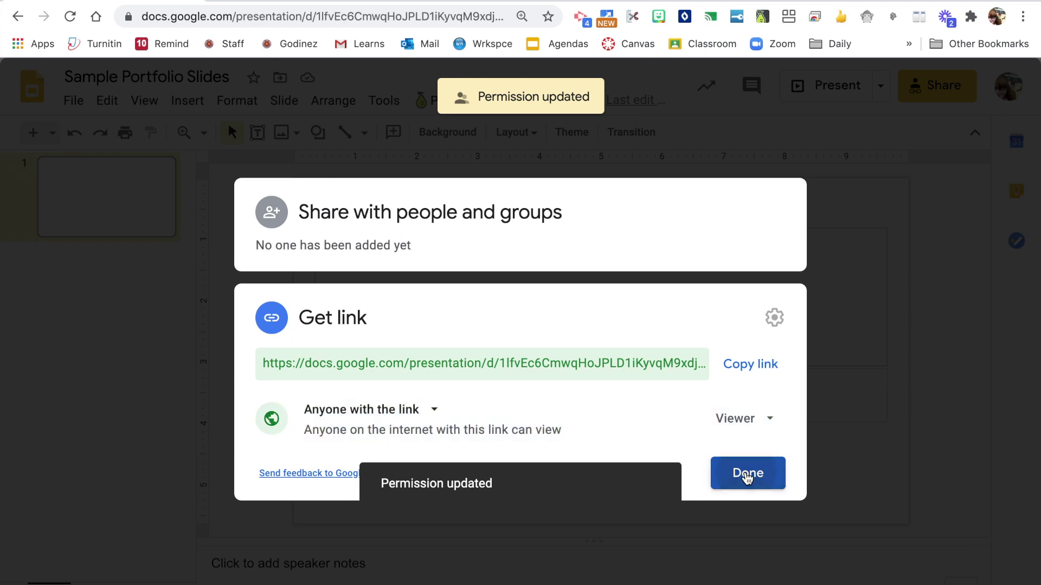
pyautogui.click(743, 478)
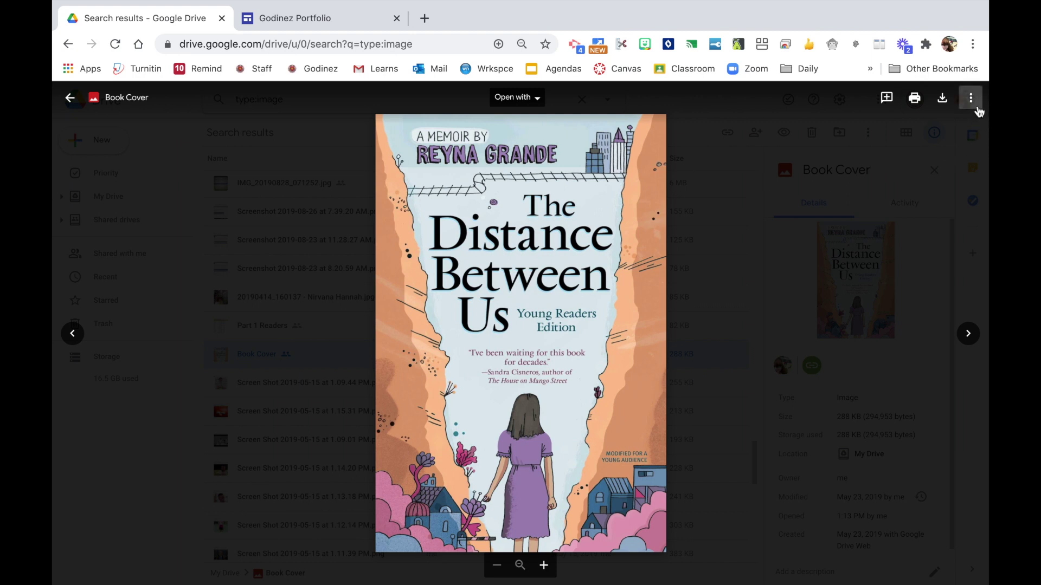
# - Confirm the Book Cover image stays shared with anyone with the link, then return to the Godinez Portfolio site
pyautogui.click(972, 99)
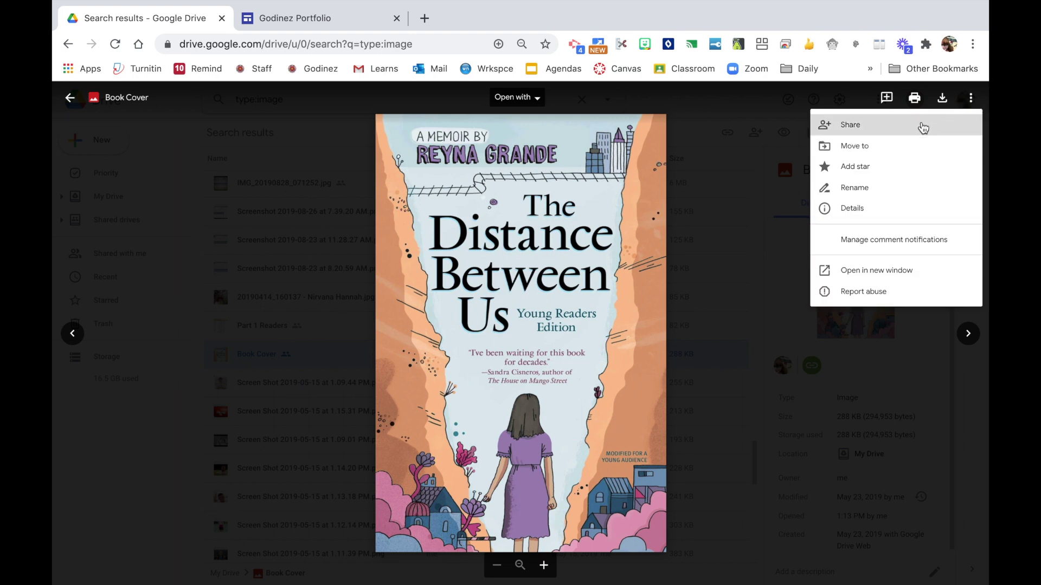
pyautogui.click(910, 125)
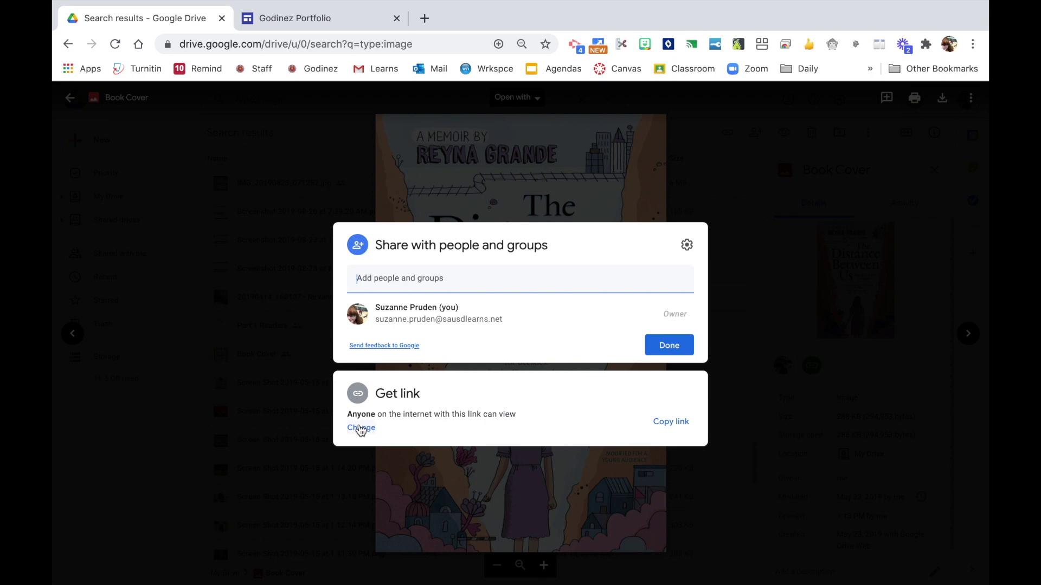
pyautogui.click(360, 429)
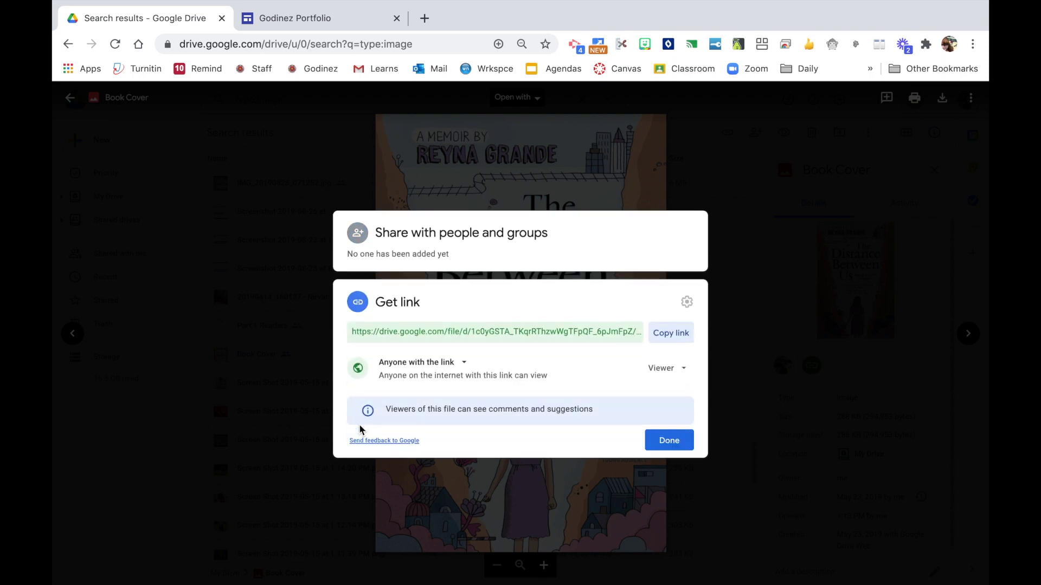
pyautogui.click(466, 366)
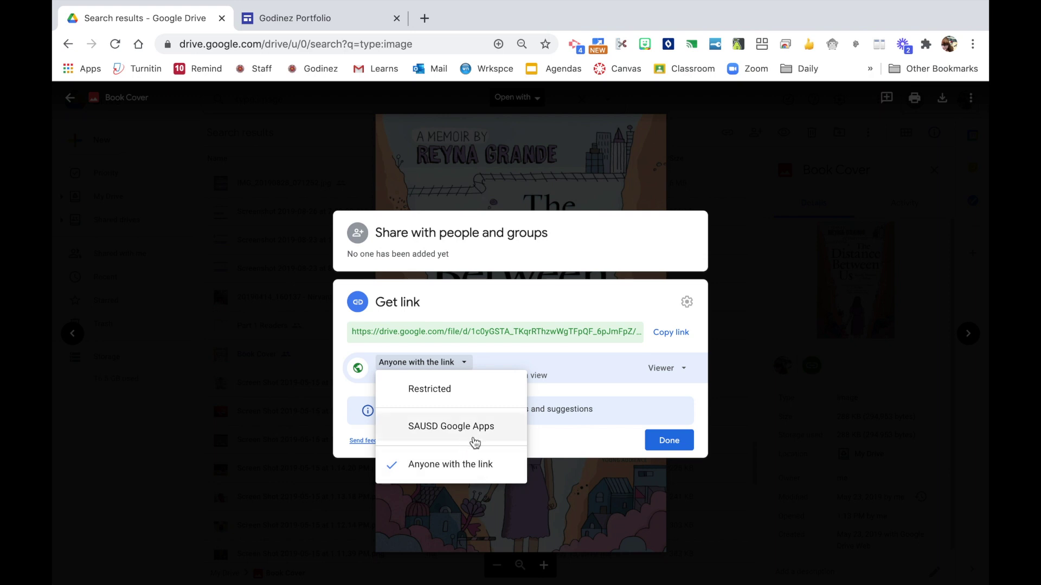
pyautogui.click(470, 467)
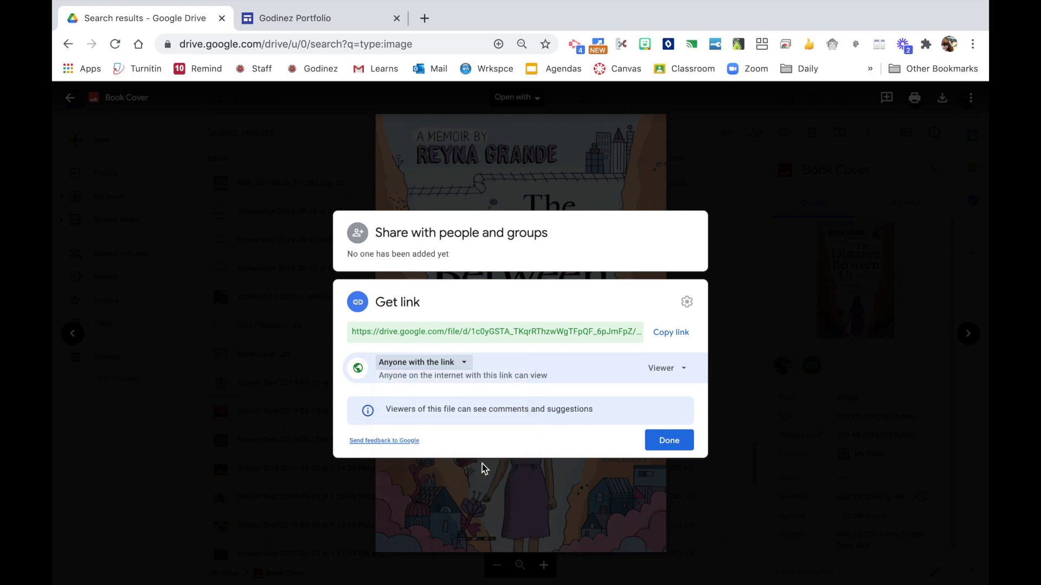
pyautogui.click(673, 441)
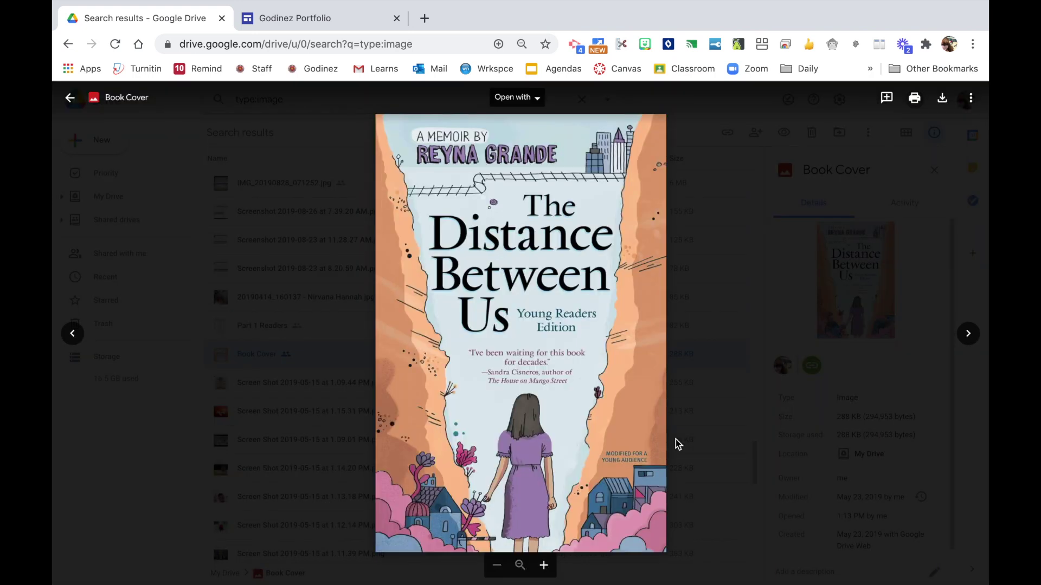
pyautogui.hotkey('ctrl', 'Tab')
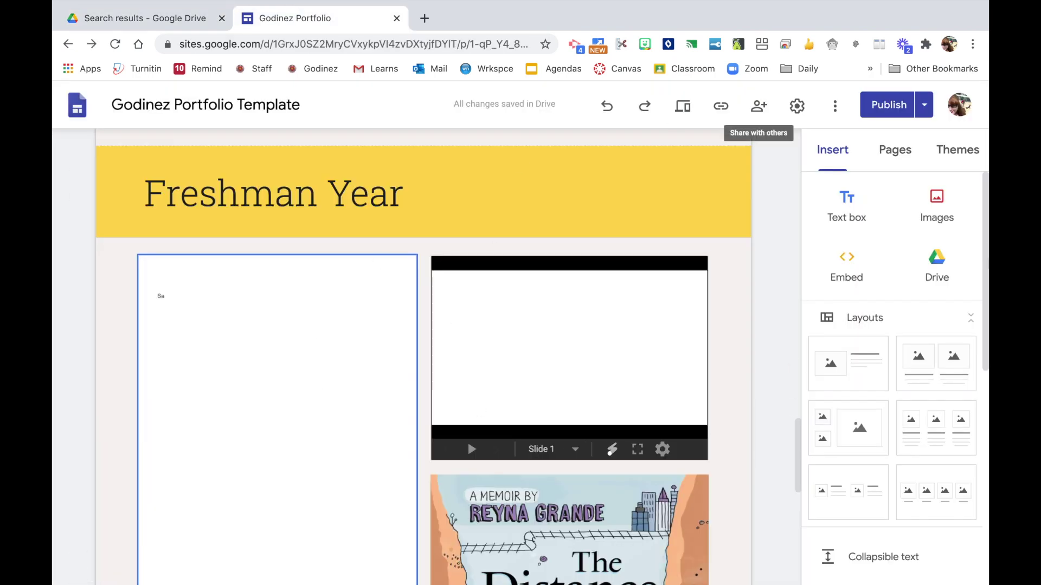
# - Review the draft changes and publish the portfolio site
pyautogui.click(889, 108)
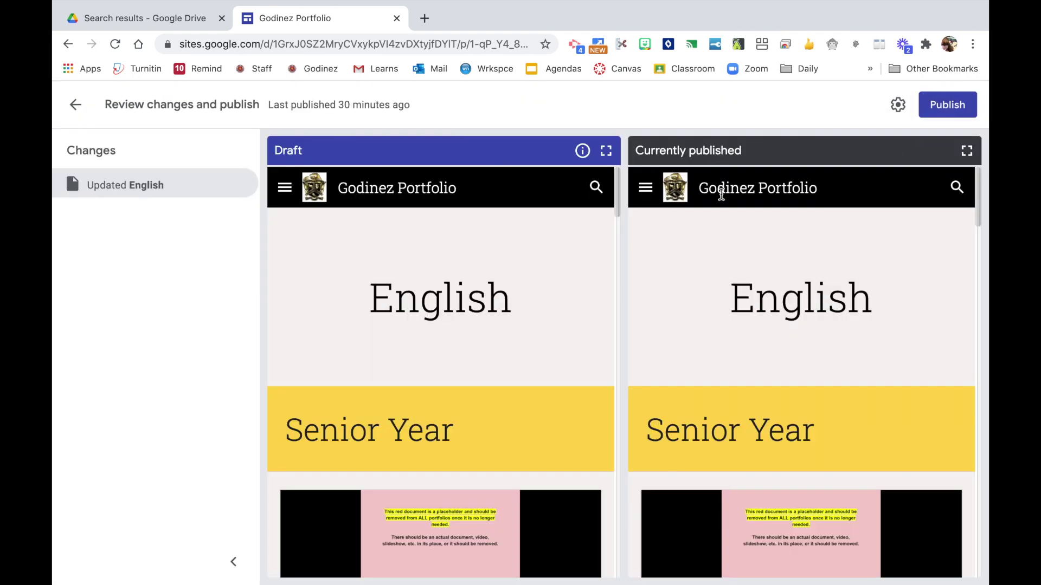
pyautogui.scroll(-5, 518, 397)
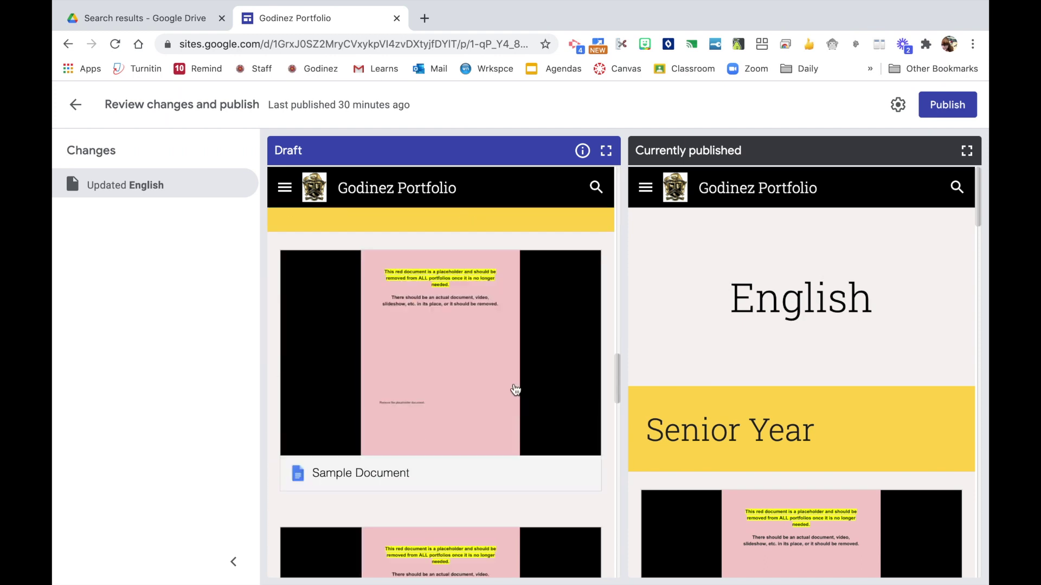
pyautogui.scroll(-5, 515, 389)
pyautogui.scroll(-5, 515, 390)
pyautogui.scroll(7, 515, 388)
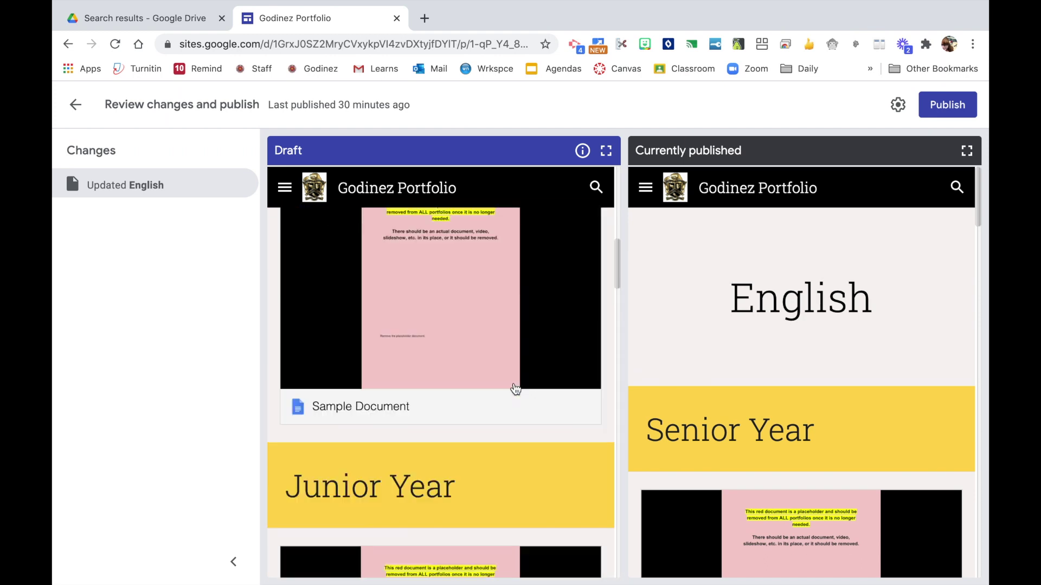
pyautogui.scroll(7, 514, 389)
pyautogui.click(949, 109)
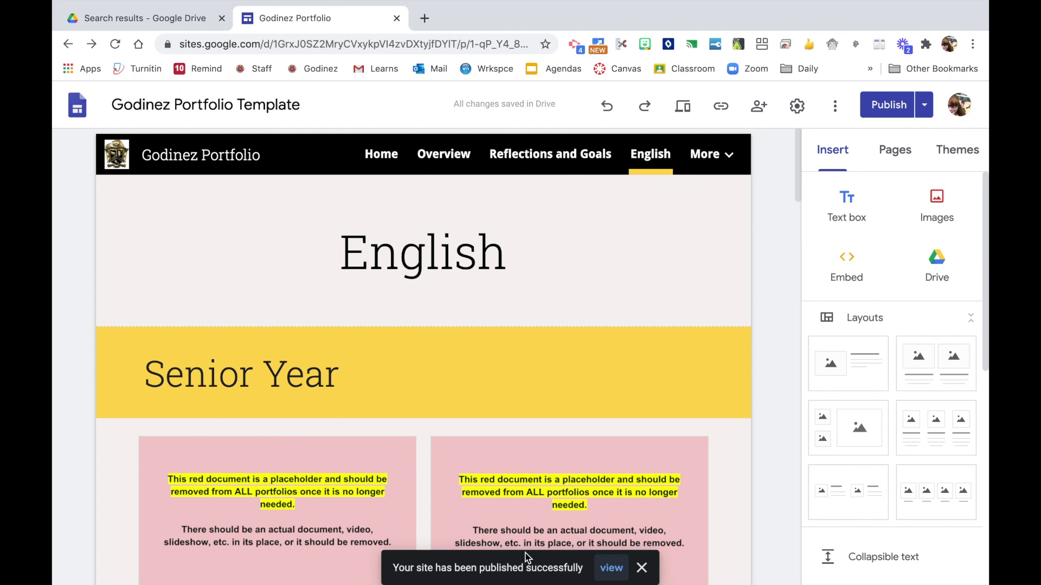
pyautogui.scroll(-3, 458, 419)
pyautogui.scroll(-3, 515, 398)
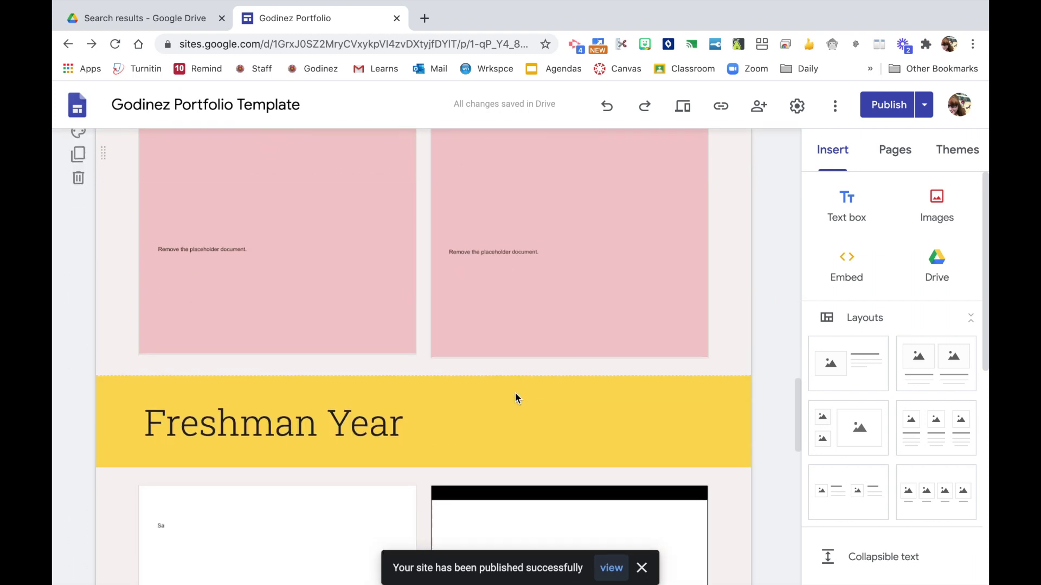
pyautogui.scroll(-5, 515, 398)
pyautogui.scroll(1, 497, 412)
pyautogui.scroll(4, 308, 311)
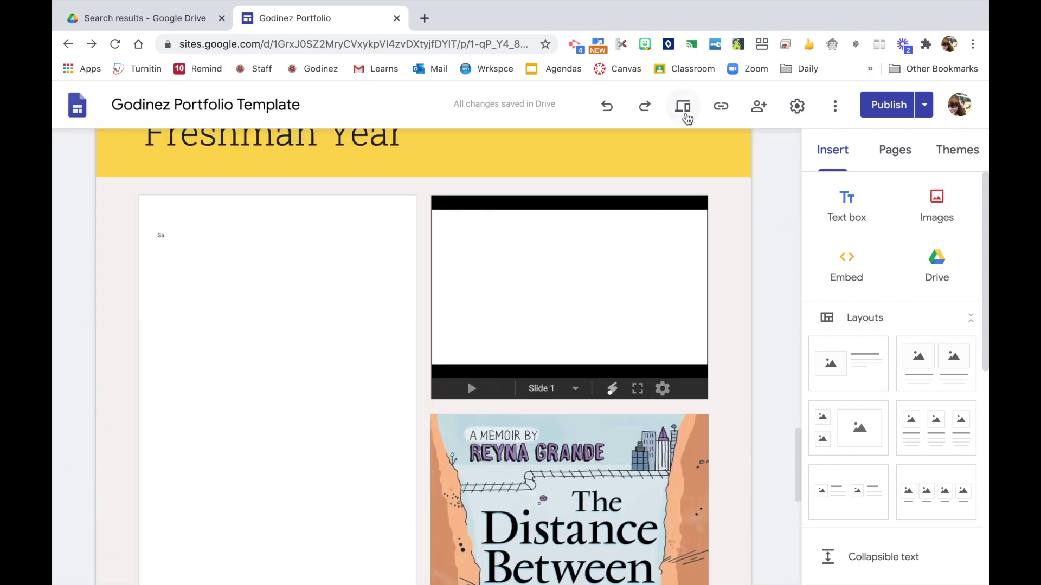
# - Preview the English page as visitors see it, checking the Freshman Year doc, slides and book cover
pyautogui.click(683, 109)
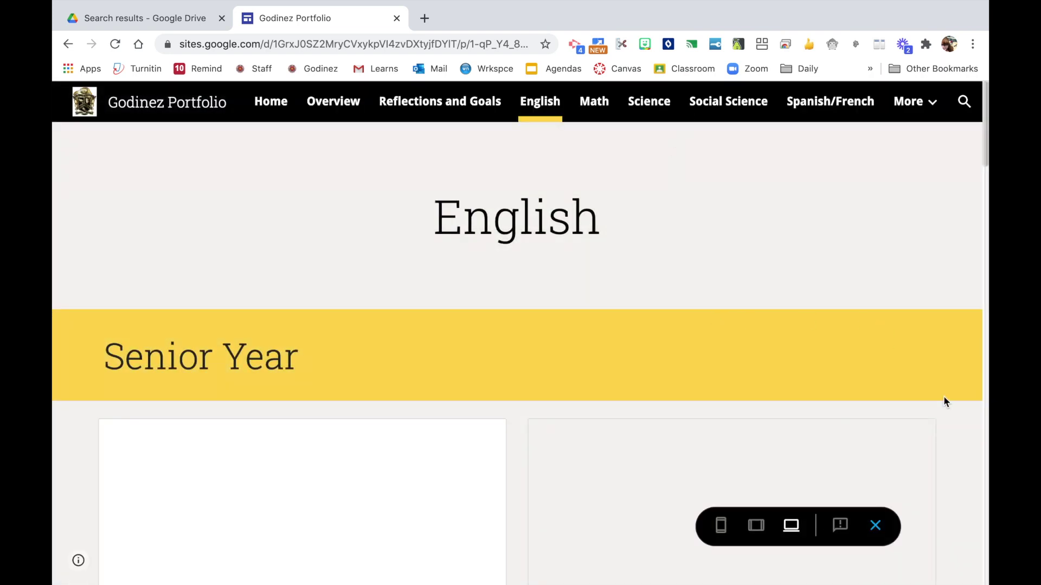
pyautogui.scroll(-5, 944, 399)
pyautogui.scroll(-10, 943, 401)
pyautogui.scroll(-8, 943, 402)
pyautogui.scroll(4, 943, 403)
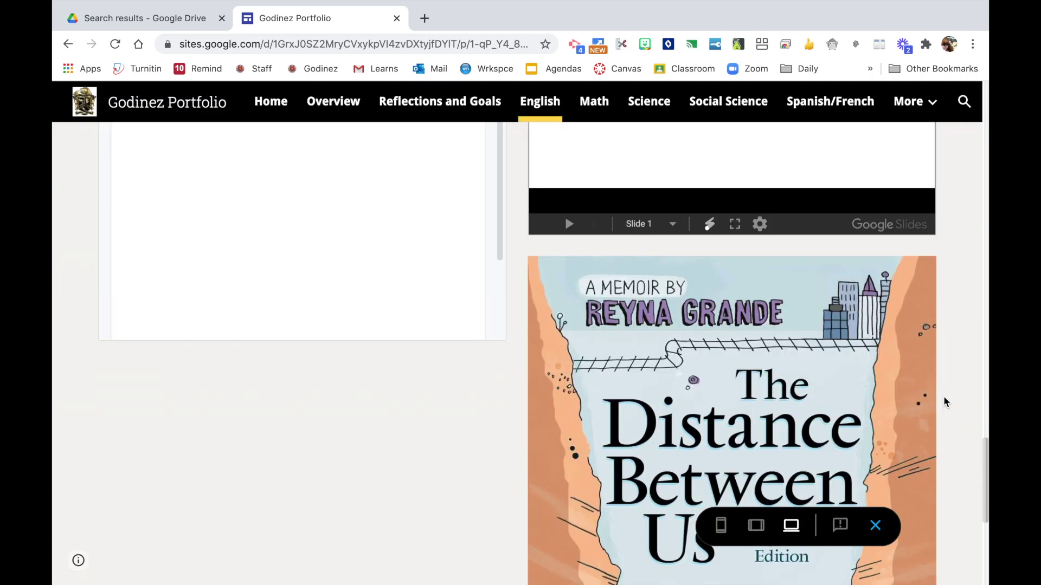
pyautogui.scroll(4, 944, 402)
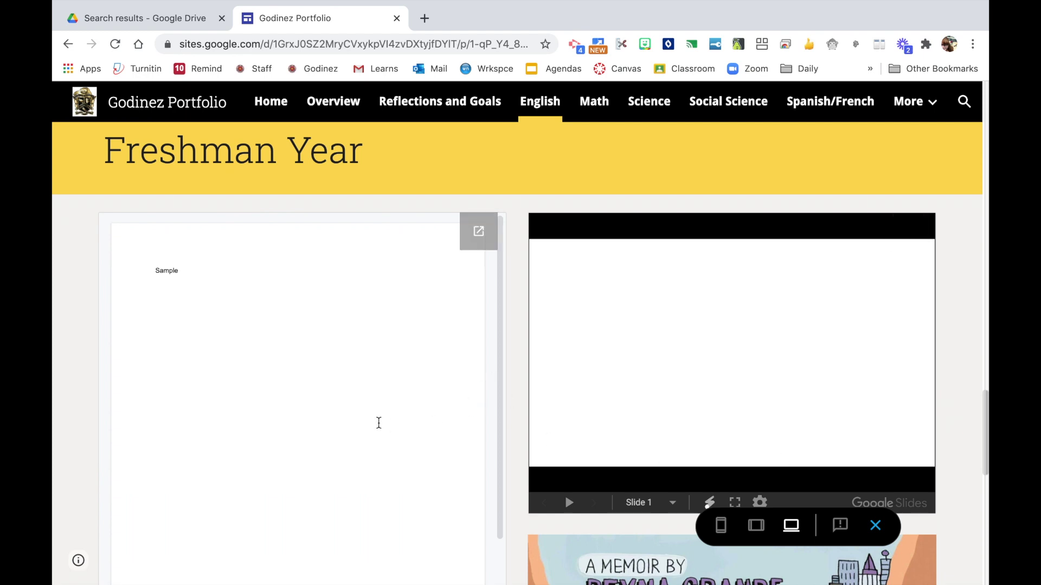
pyautogui.scroll(-2, 378, 422)
pyautogui.scroll(2, 379, 424)
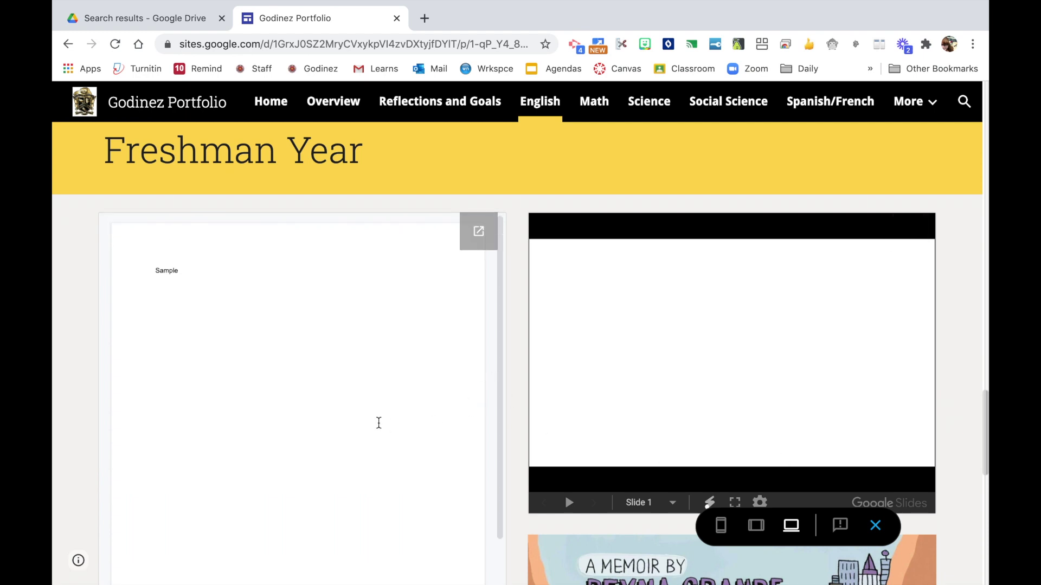